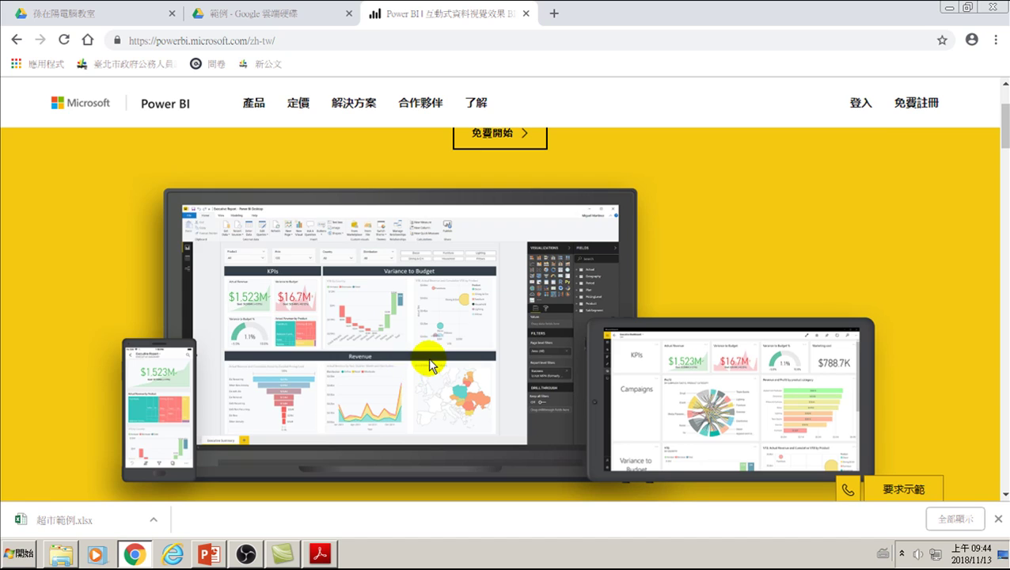
scroll(427, 362, up, 3)
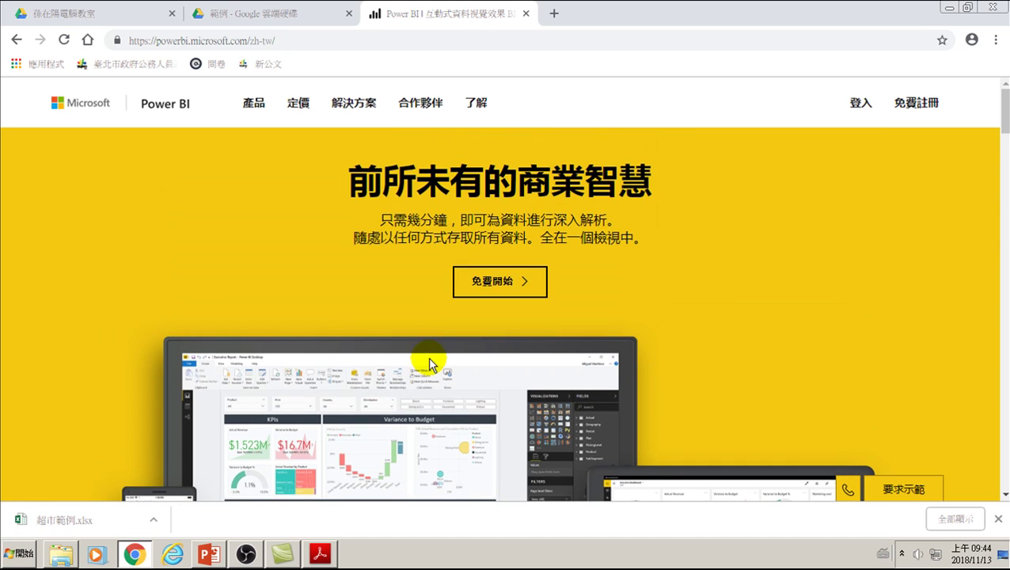
scroll(428, 363, down, 2)
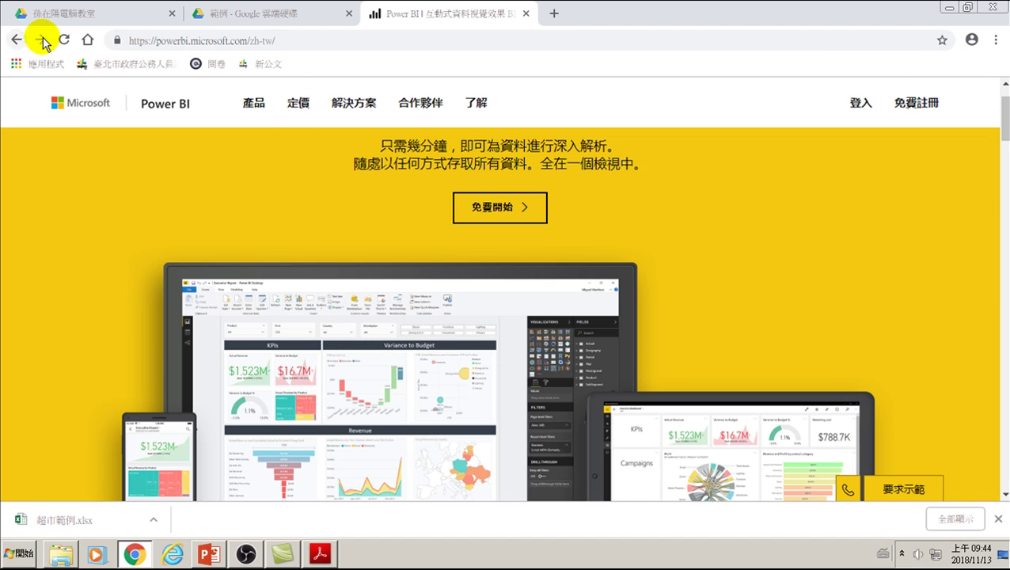
click(218, 40)
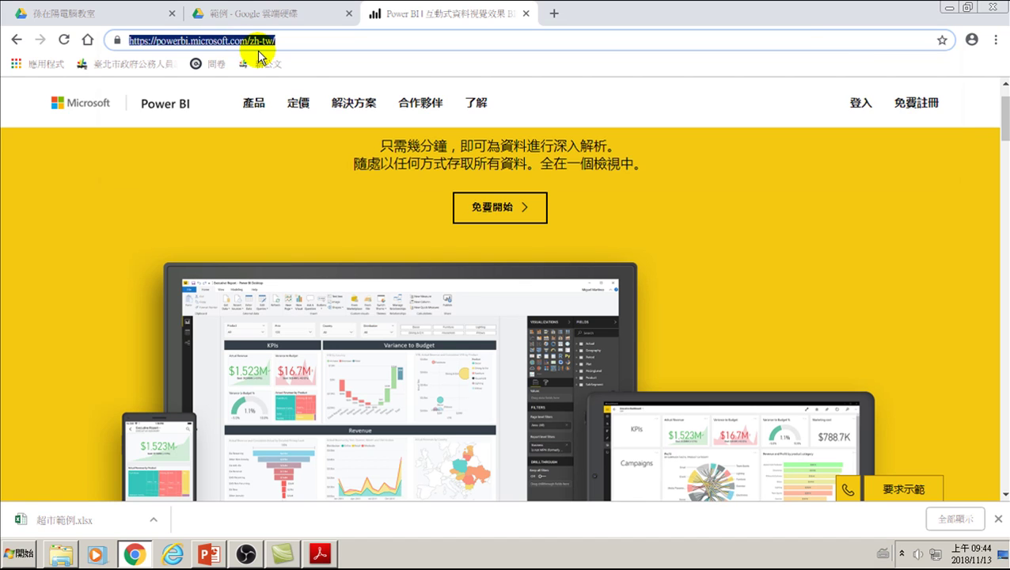
text(www.google.com)
key(Return)
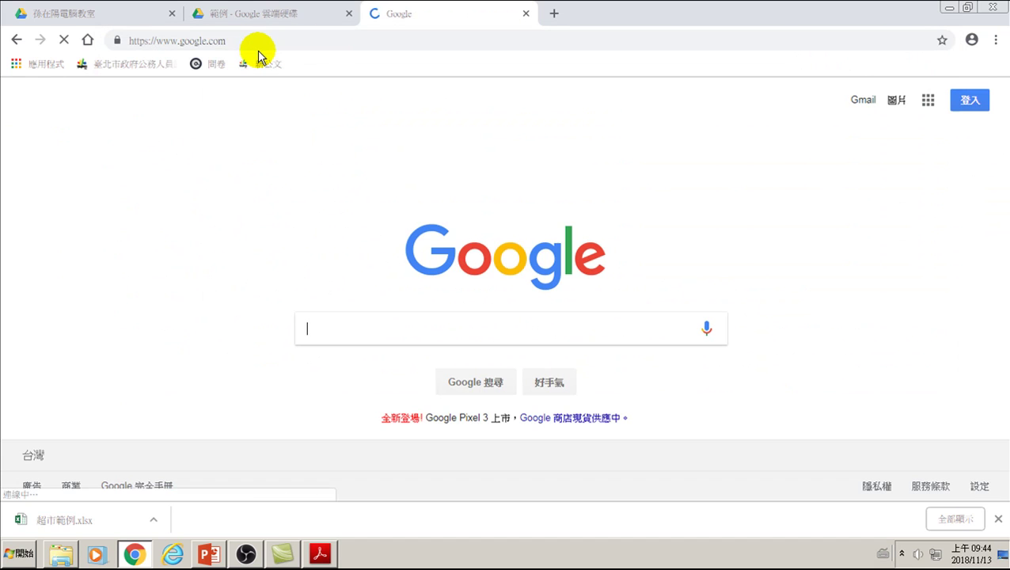
Step: Search Google for 'power bi 下載'
text(power bi)
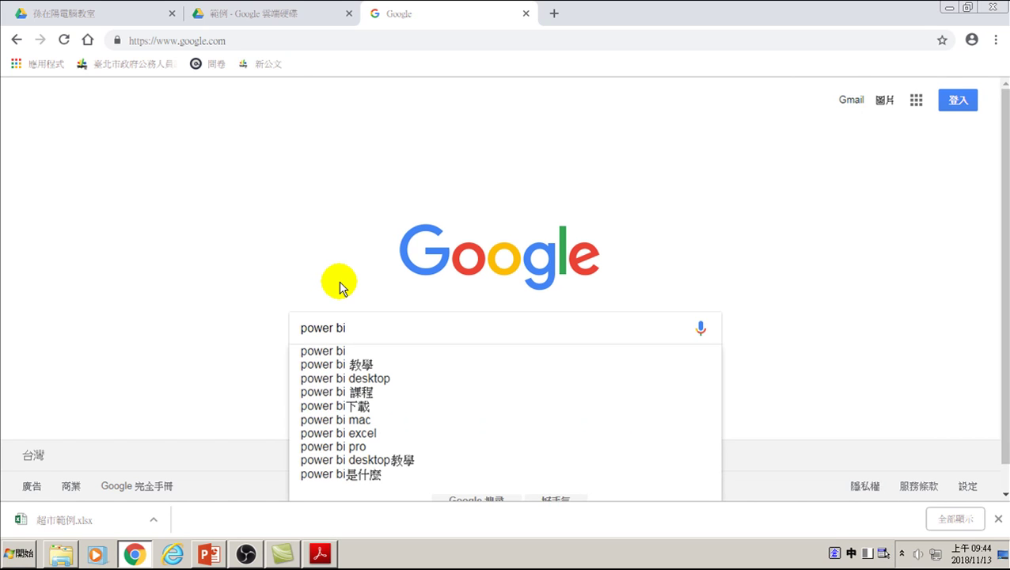
text( 下)
key(space)
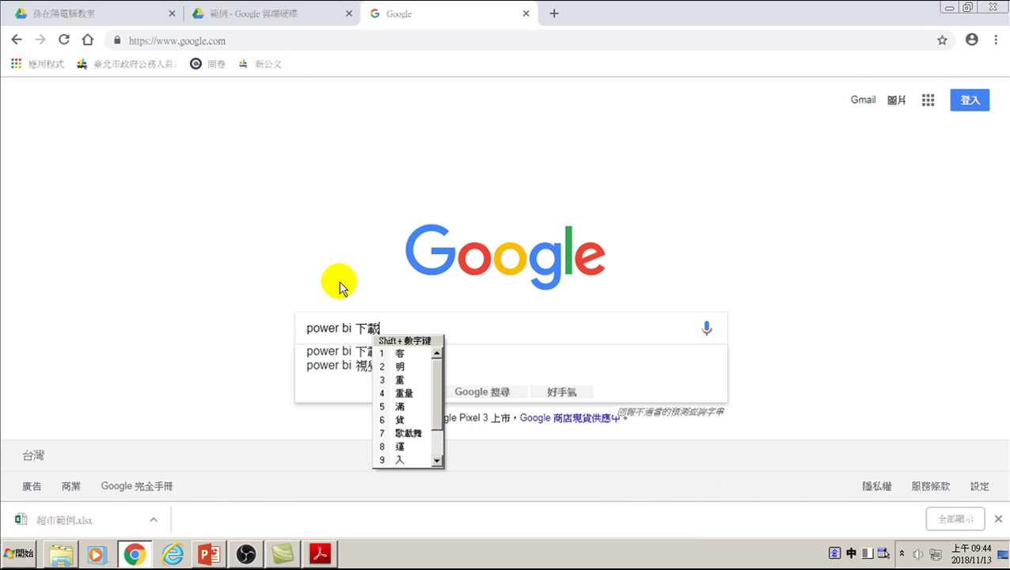
click(370, 352)
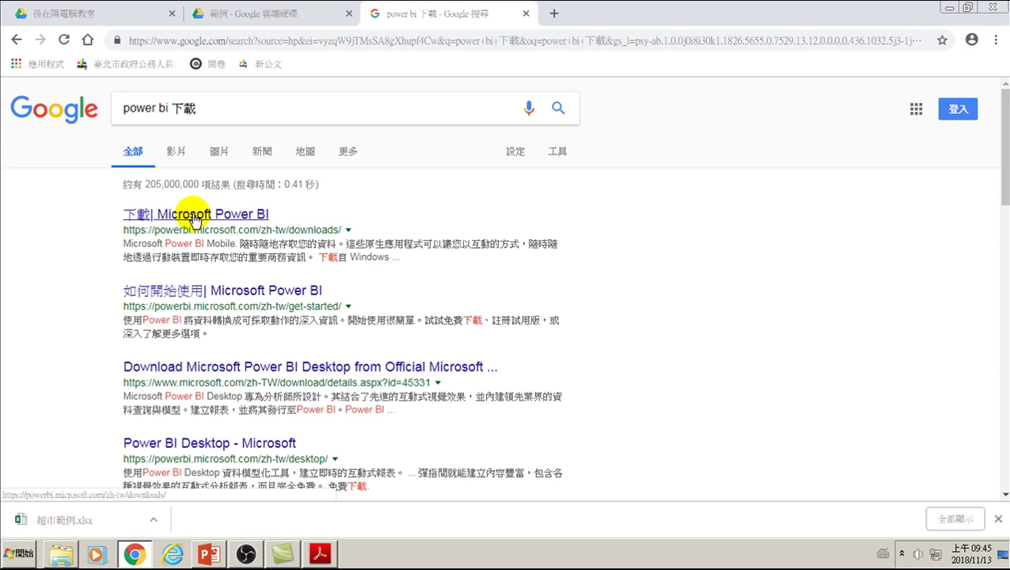
Step: Open the '下載 | Microsoft Power BI' result and scroll to the Desktop and Mobile download sections
click(174, 219)
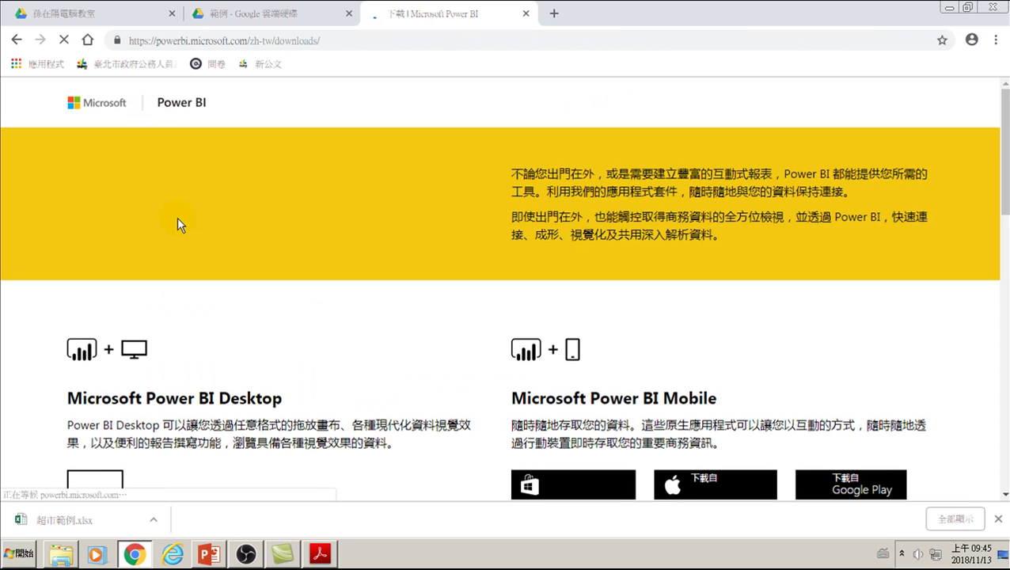
scroll(190, 301, down, 2)
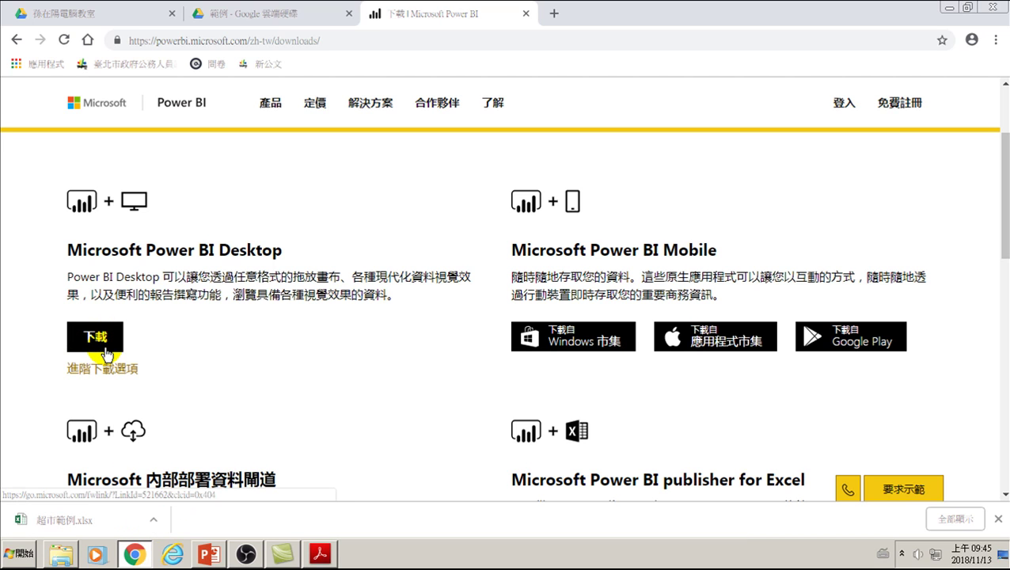
Step: Open the Computer's properties (內容) to check it runs 64-bit Windows 7 Professional
right_click(21, 556)
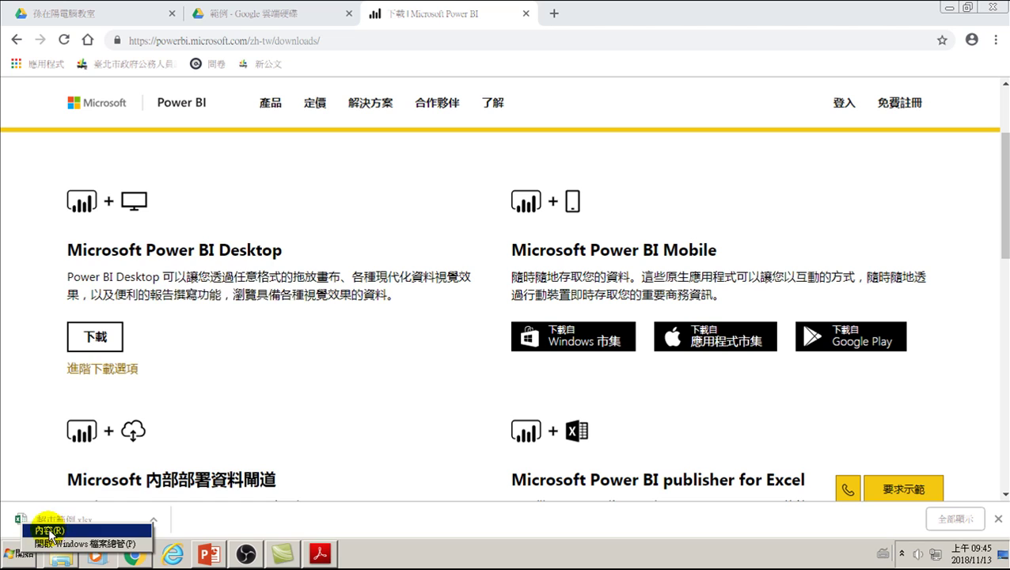
click(49, 530)
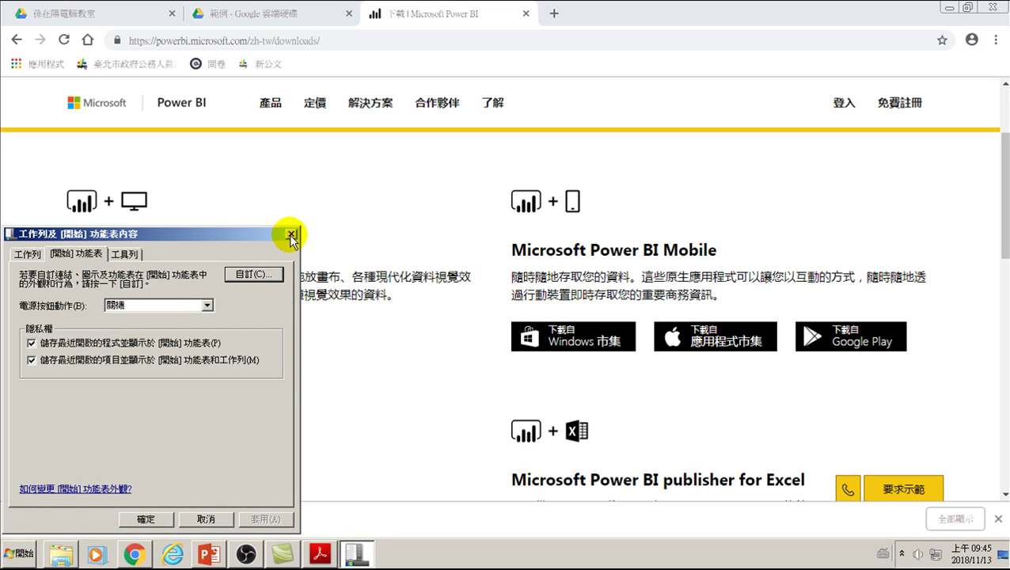
click(291, 233)
click(19, 553)
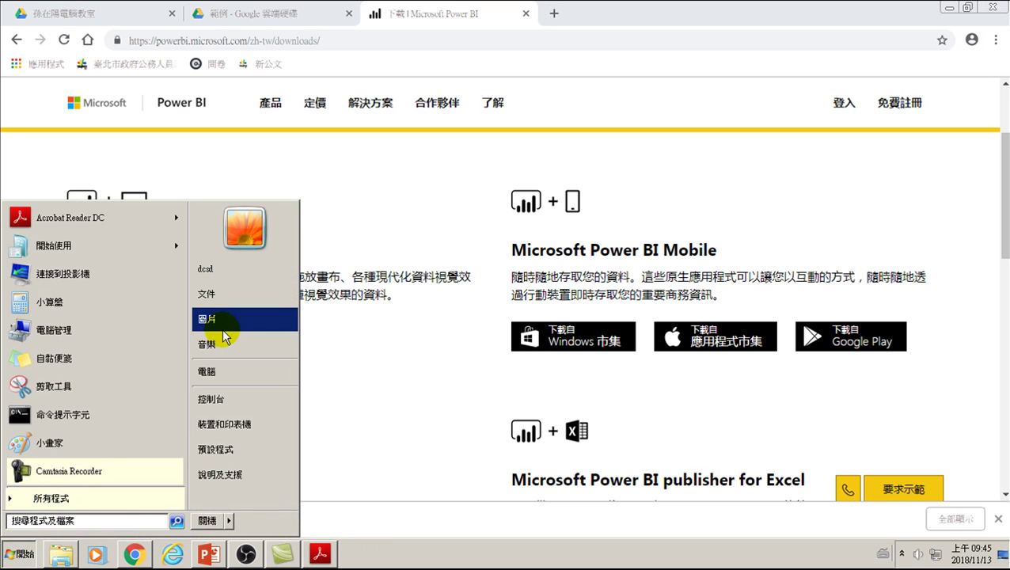
right_click(211, 376)
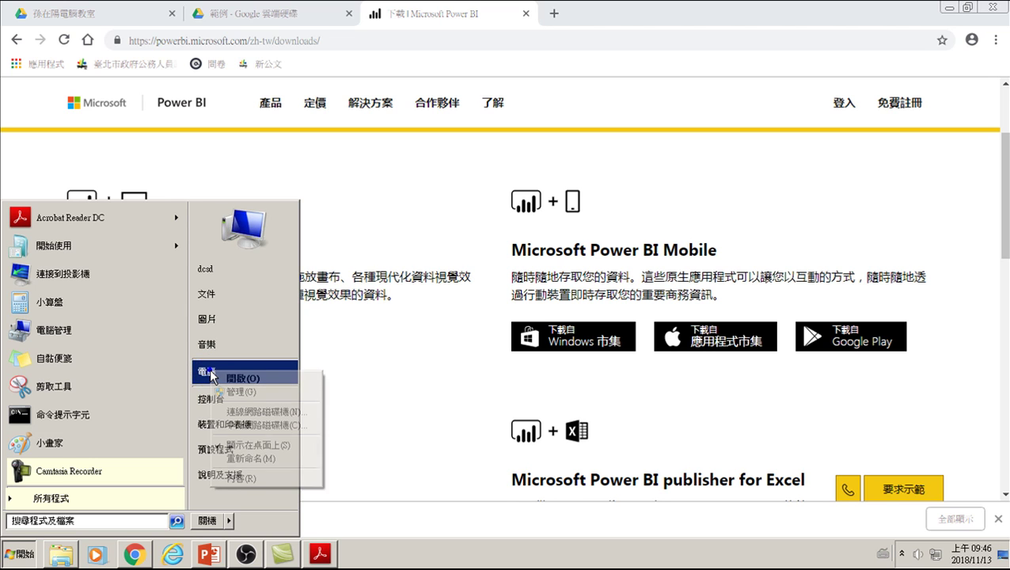
click(245, 478)
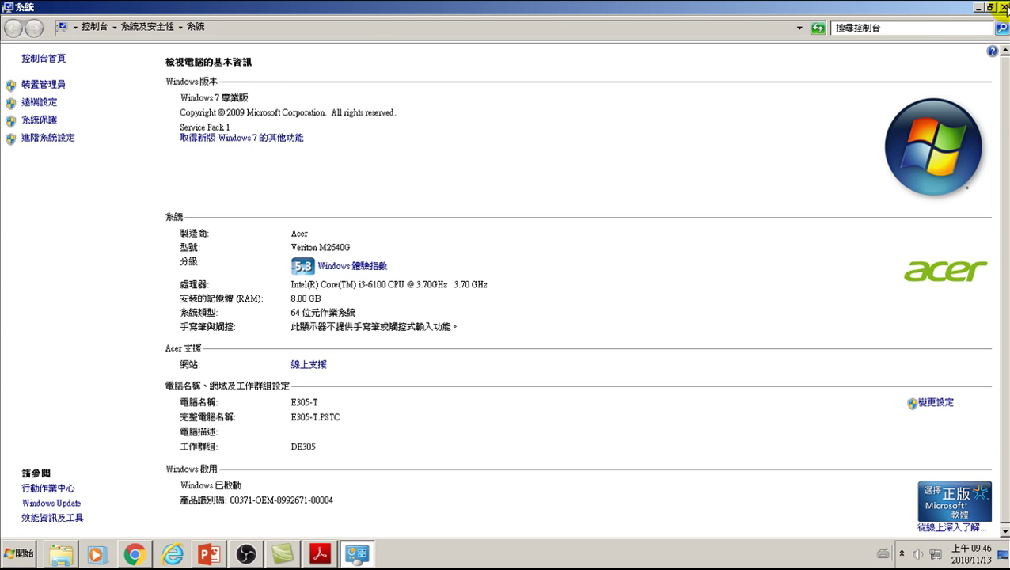
Step: Close the System window and choose the Power BI Desktop 下載 option on the downloads page
click(1005, 7)
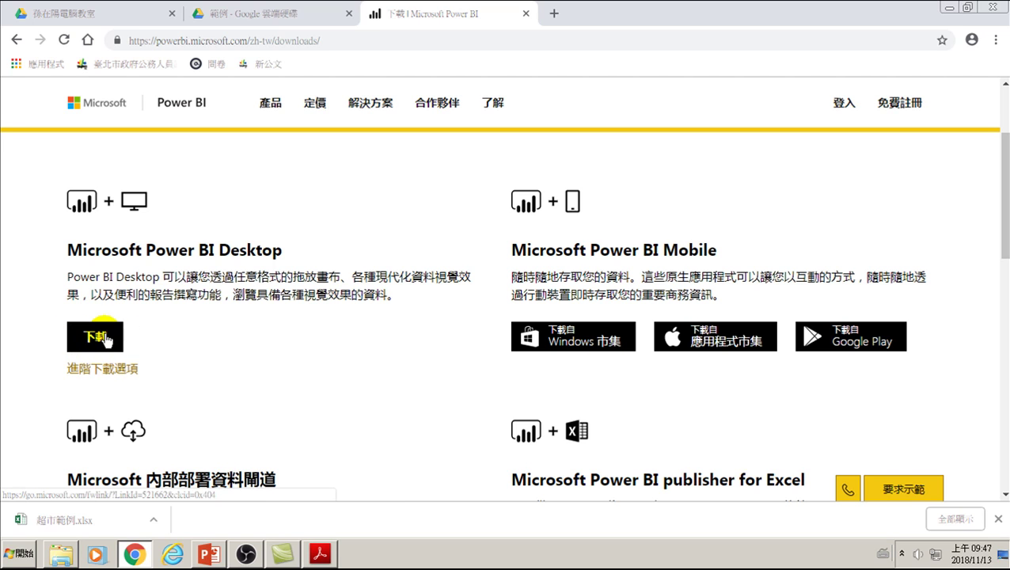
click(103, 345)
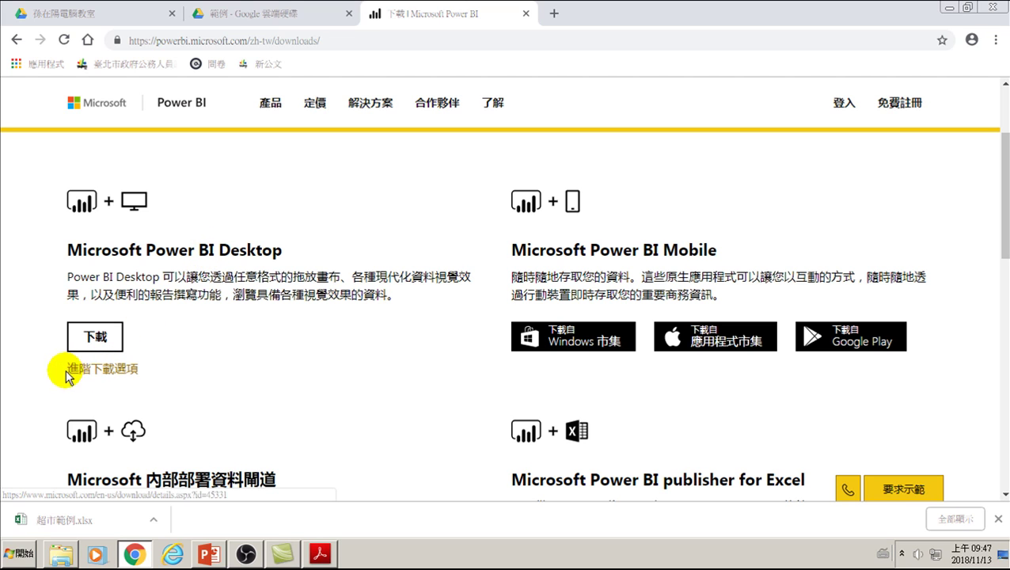
Step: Use Power BI Desktop's advanced download options in Chinese (Traditional) to list its downloadable files
click(92, 375)
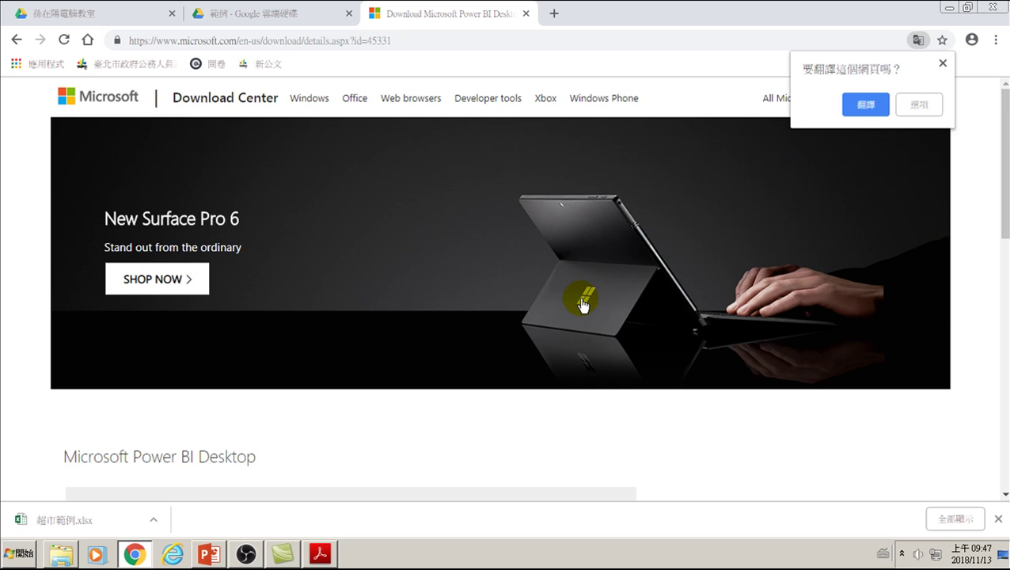
scroll(526, 365, down, 2)
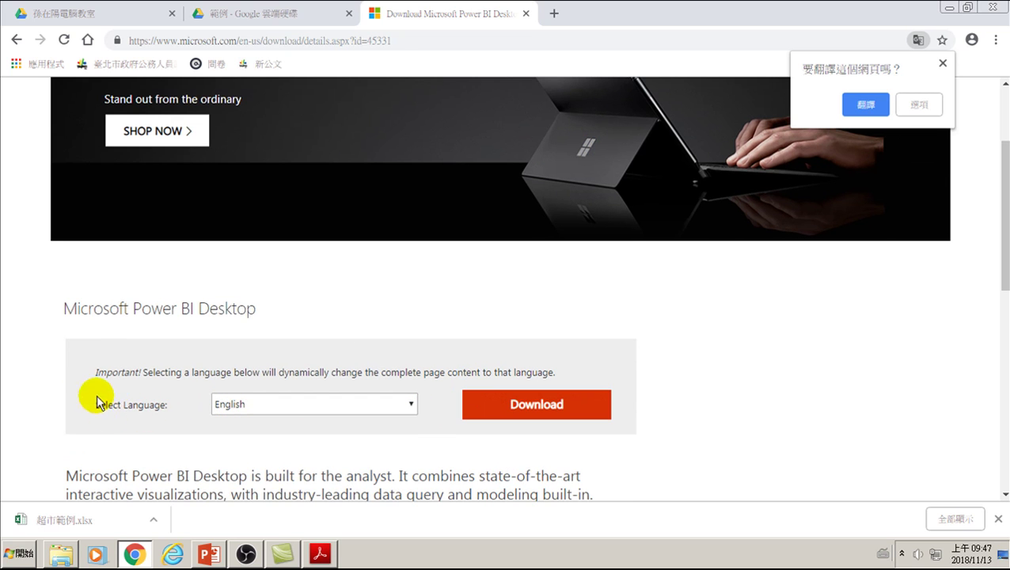
click(409, 405)
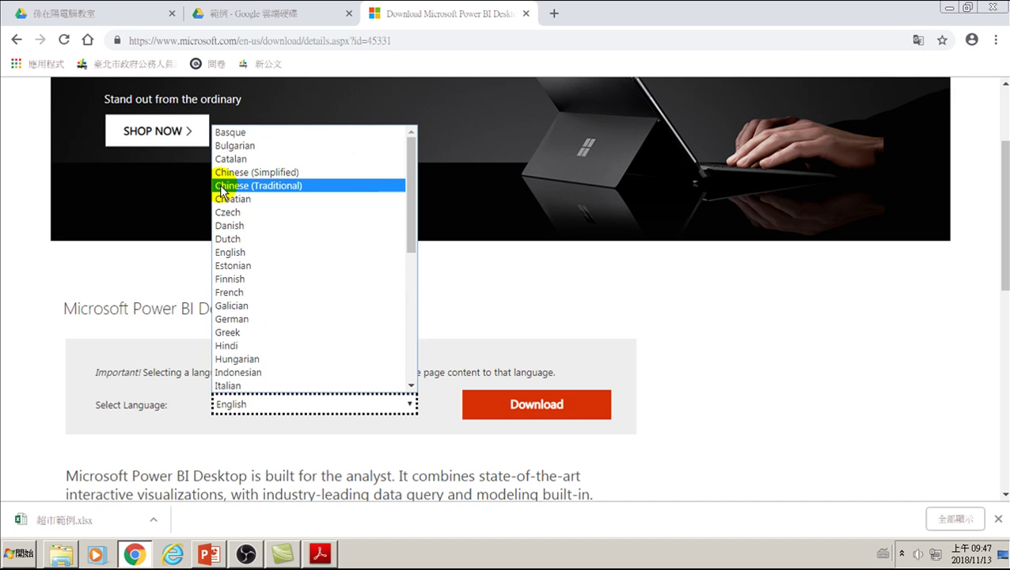
click(253, 185)
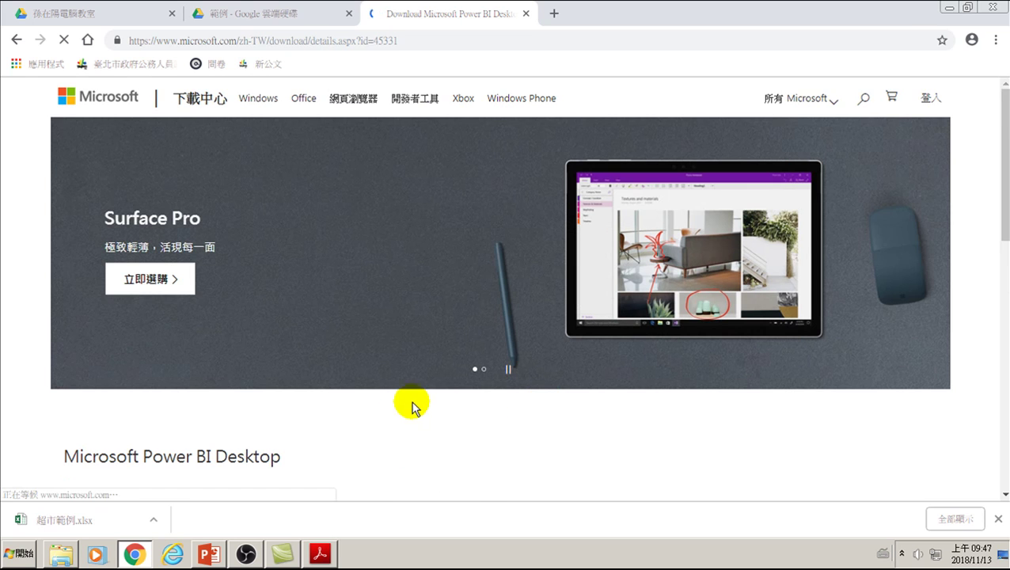
scroll(388, 410, down, 2)
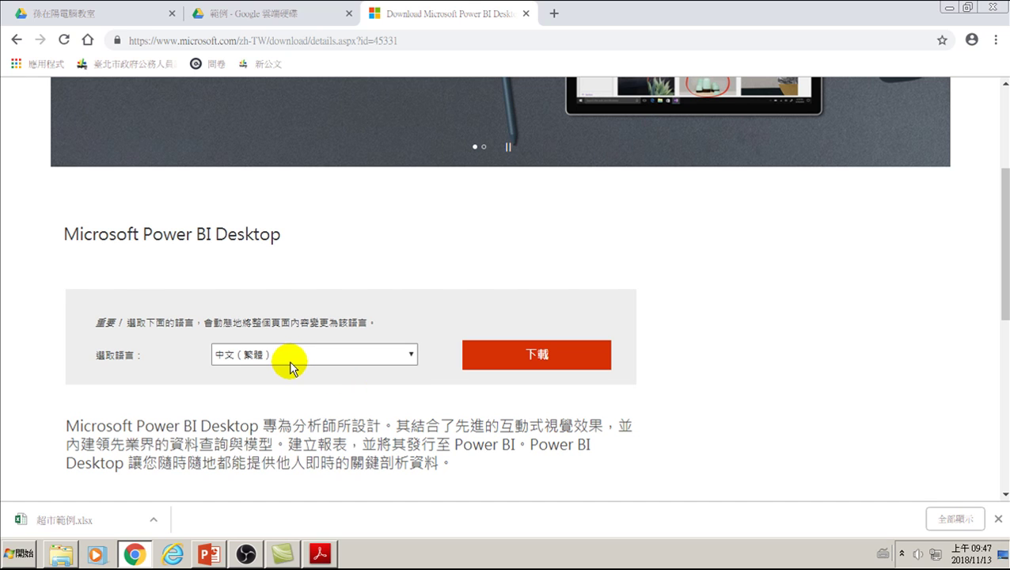
click(533, 354)
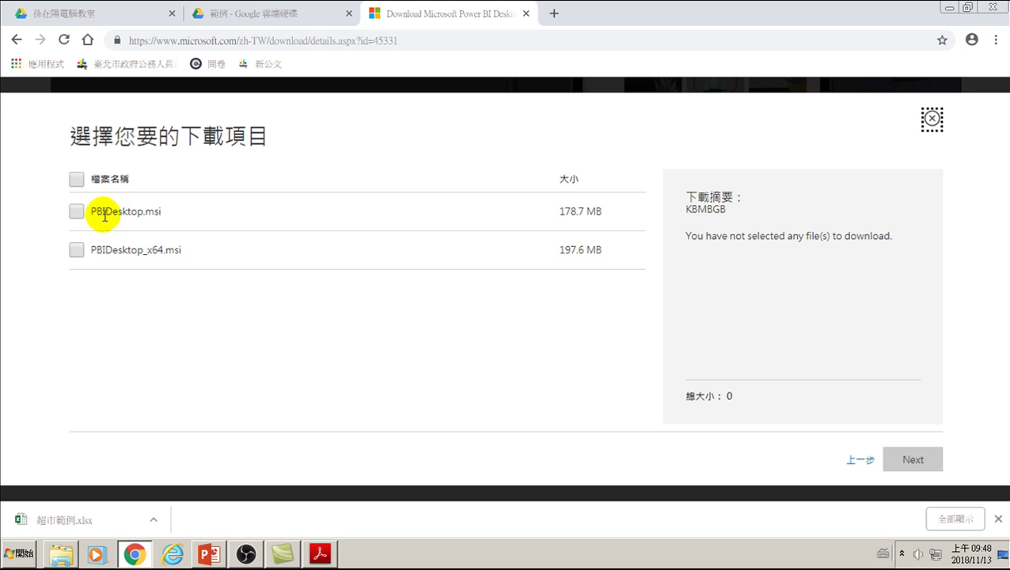
Step: Tick PBIDesktop.msi (178.7 MB) instead of PBIDesktop_x64.msi for download
click(78, 213)
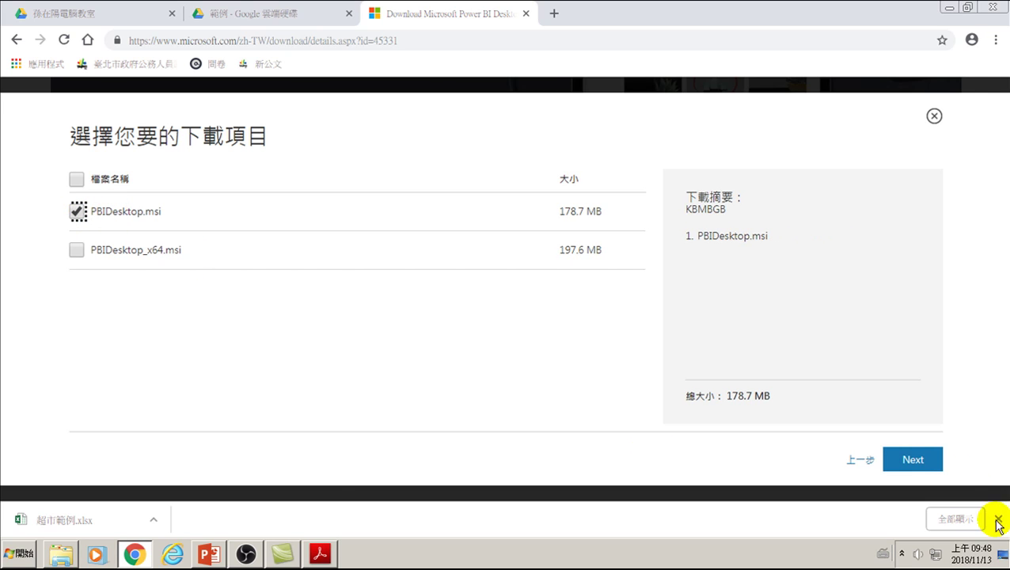